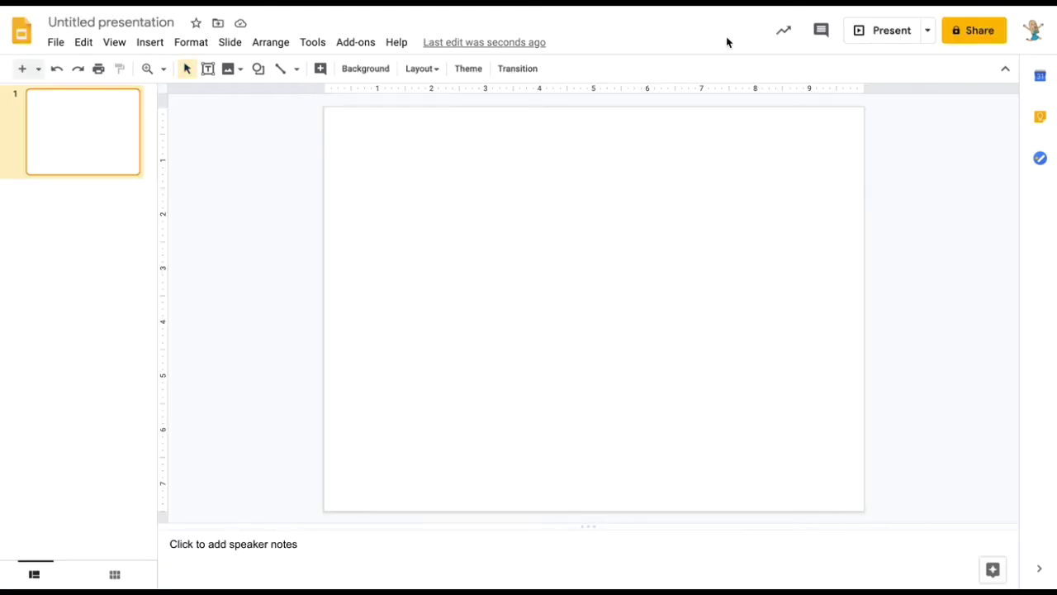
# Set the slide background to the grey wall-and-wooden-floor image from a 'wall and floor' search
pyautogui.click(353, 75)
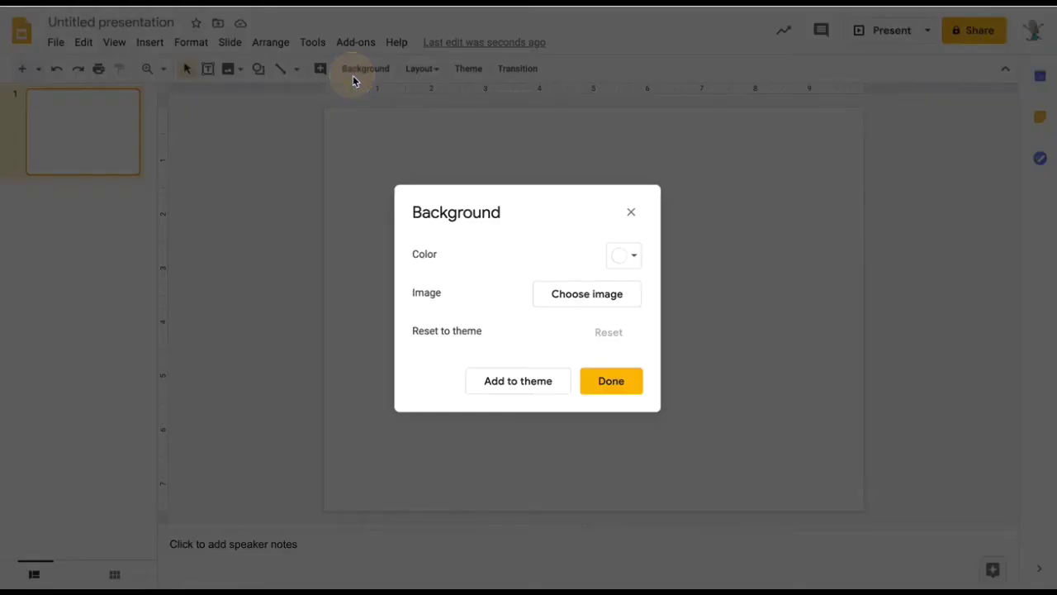
pyautogui.click(604, 307)
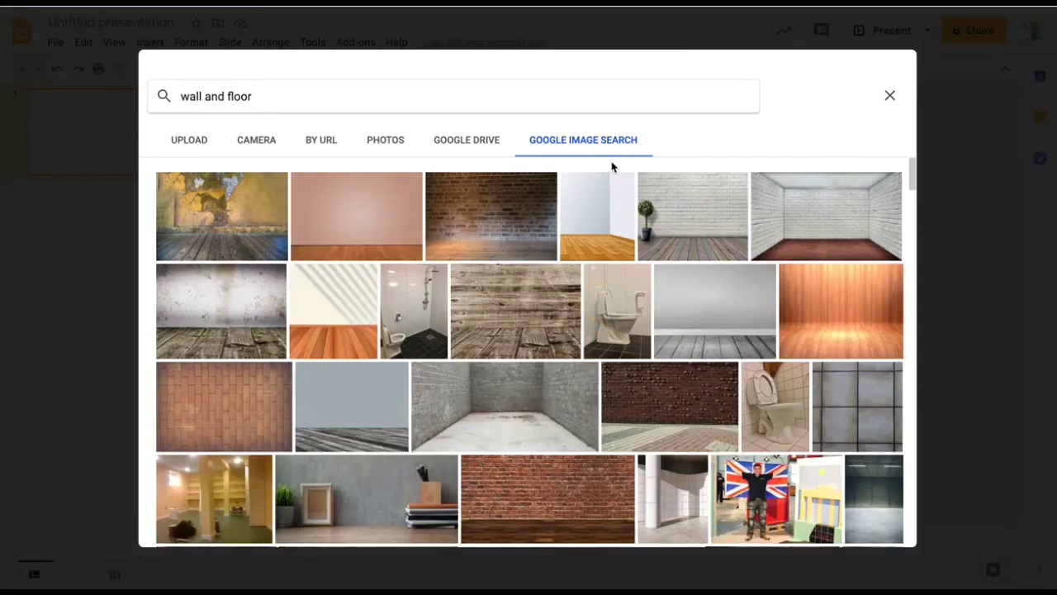
pyautogui.click(689, 332)
pyautogui.click(880, 530)
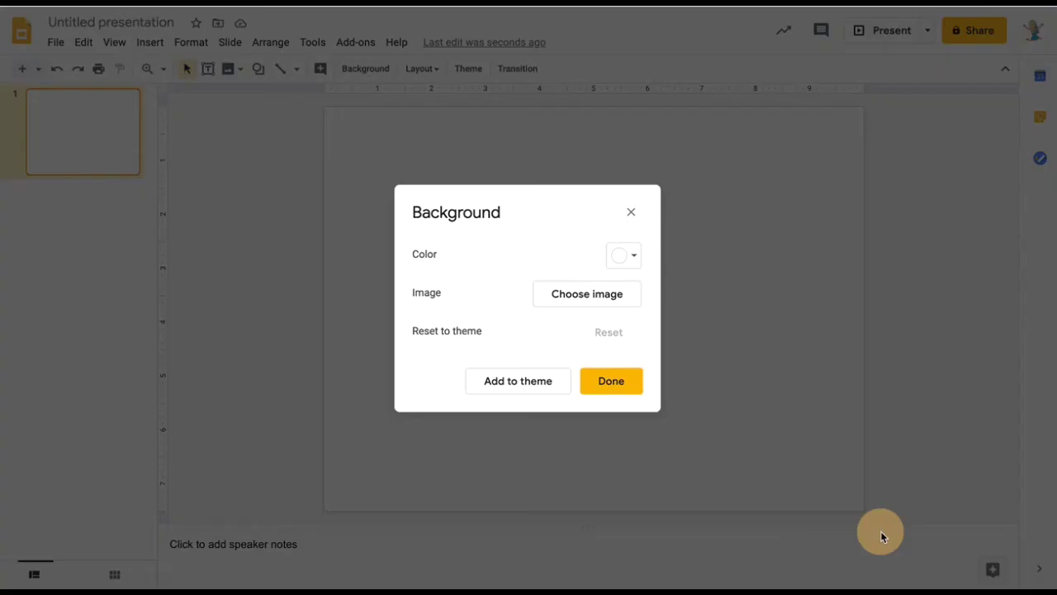
pyautogui.click(618, 381)
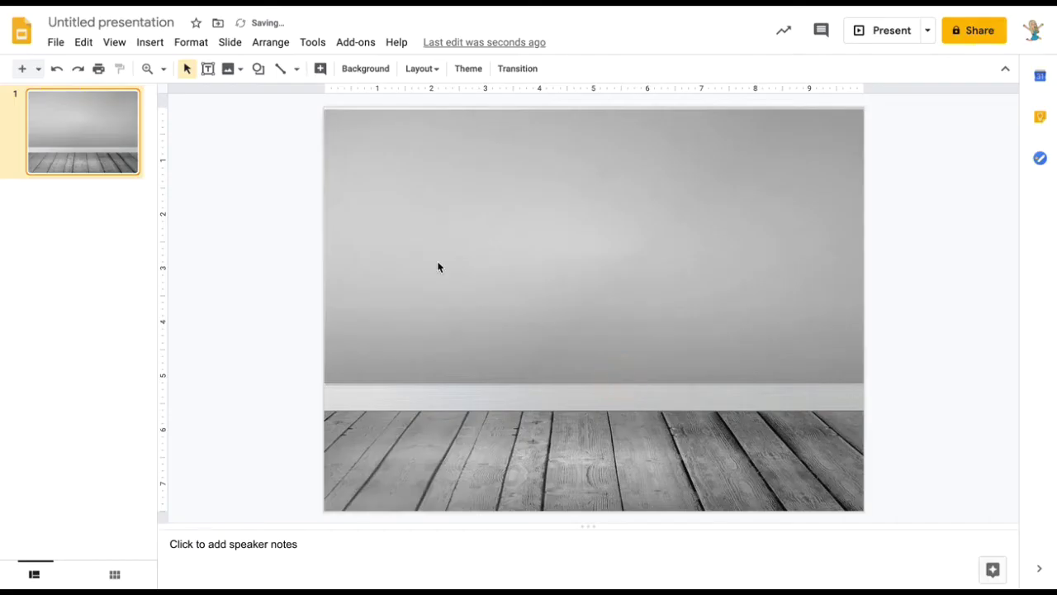
pyautogui.click(51, 43)
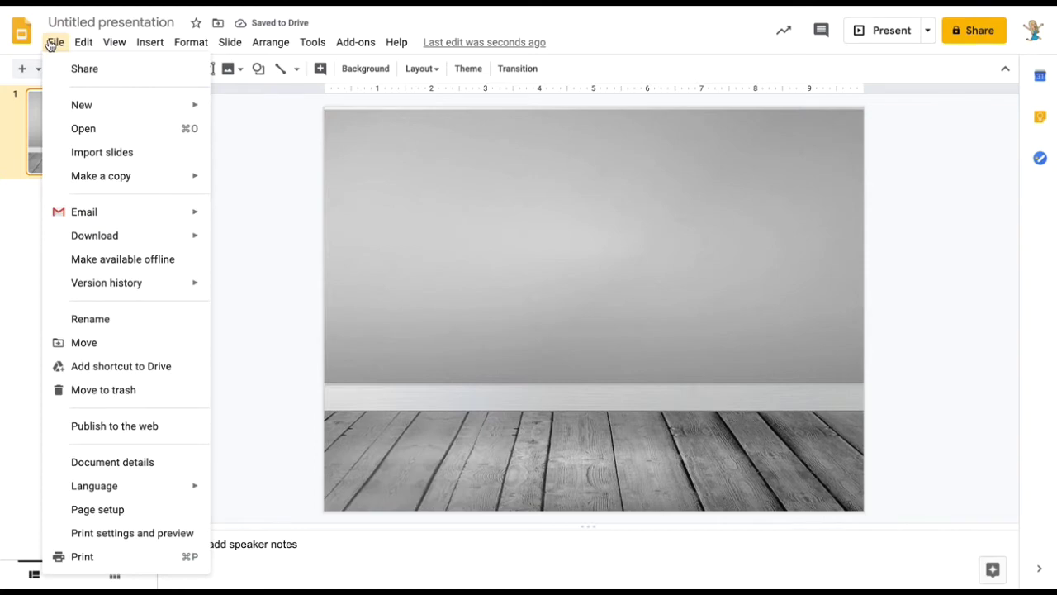
# Change Page setup to a Custom size in pixels, width 800 and height 200
pyautogui.click(103, 517)
pyautogui.click(465, 284)
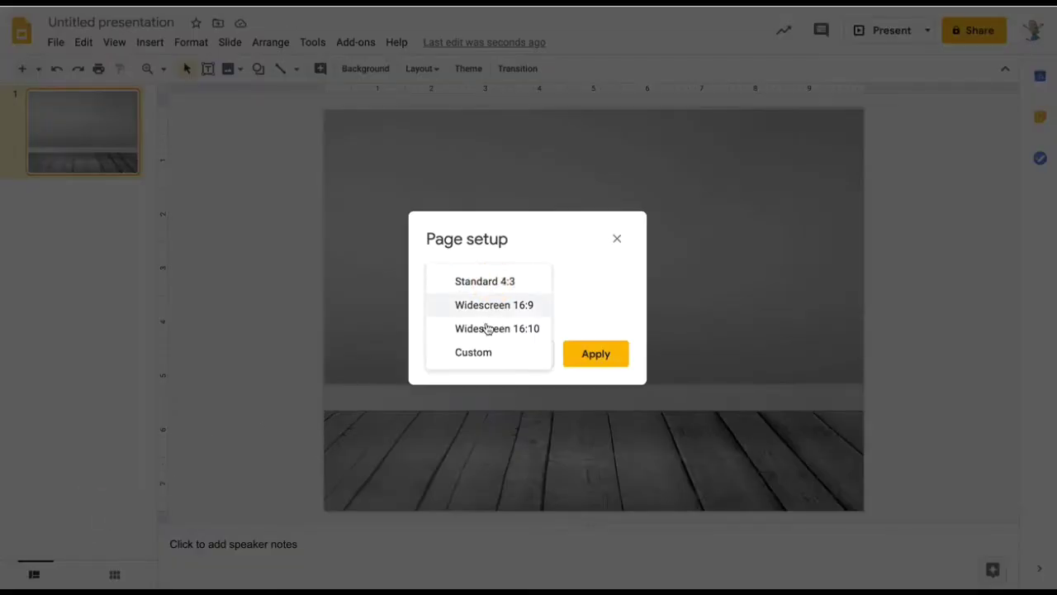
pyautogui.click(475, 350)
pyautogui.click(600, 331)
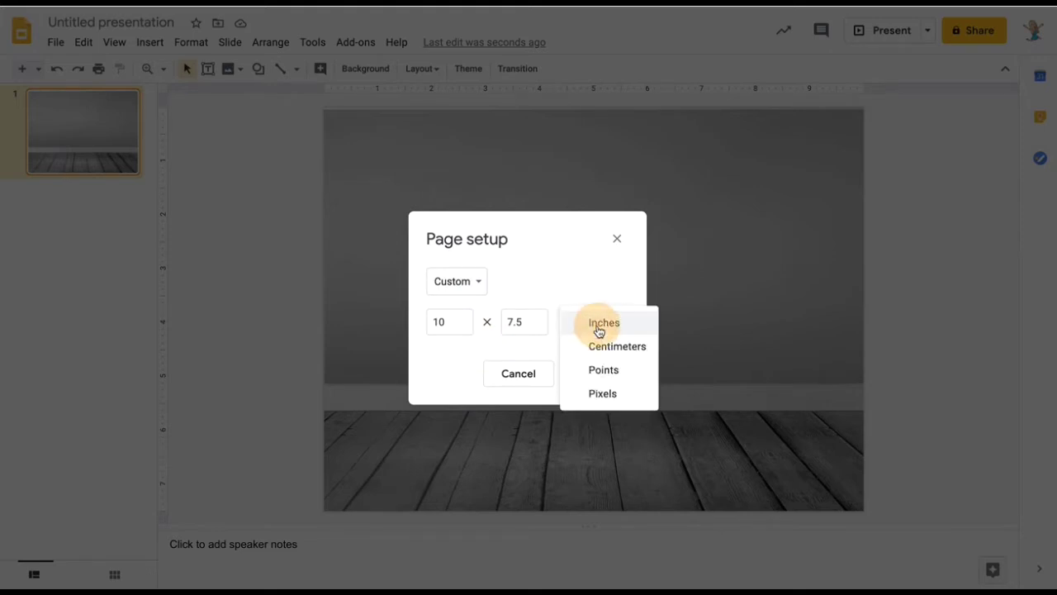
pyautogui.click(602, 394)
pyautogui.click(458, 322)
pyautogui.press('BackSpace')
pyautogui.press('BackSpace')
pyautogui.press('BackSpace')
pyautogui.write('800')
pyautogui.click(524, 322)
pyautogui.press('BackSpace')
pyautogui.press('BackSpace')
pyautogui.press('BackSpace')
pyautogui.write('200')
pyautogui.click(594, 377)
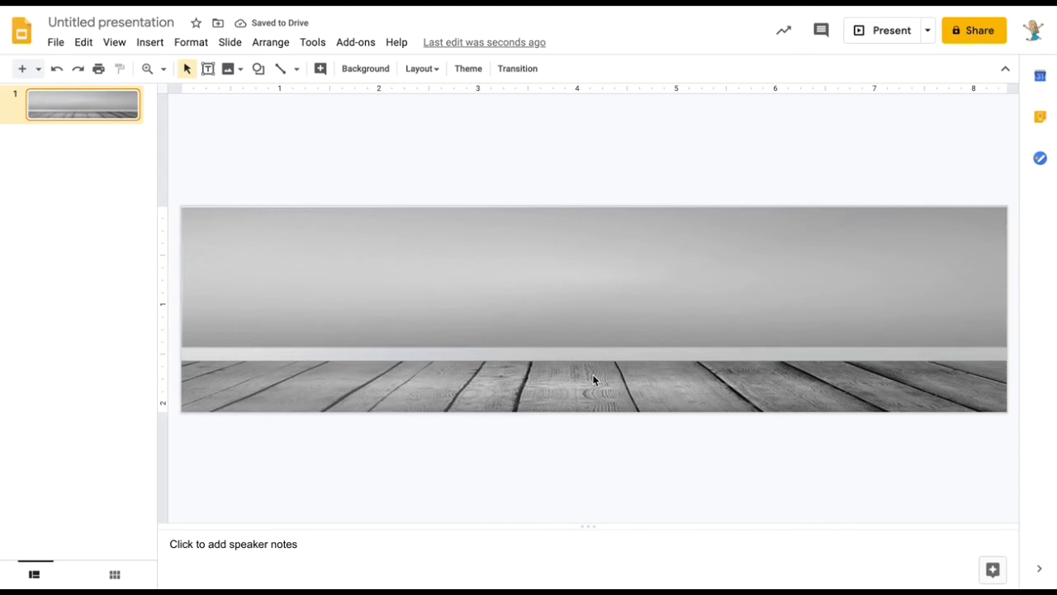
# Insert the first 'transparent whiteboard' web image and drag it onto the wall
pyautogui.click(151, 43)
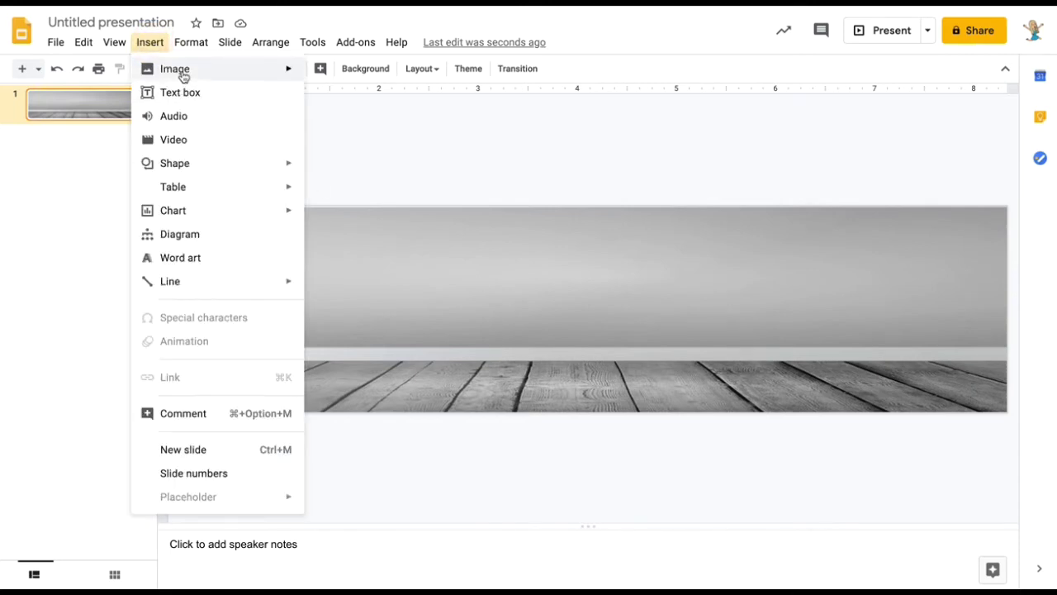
pyautogui.moveTo(276, 71)
pyautogui.click(347, 99)
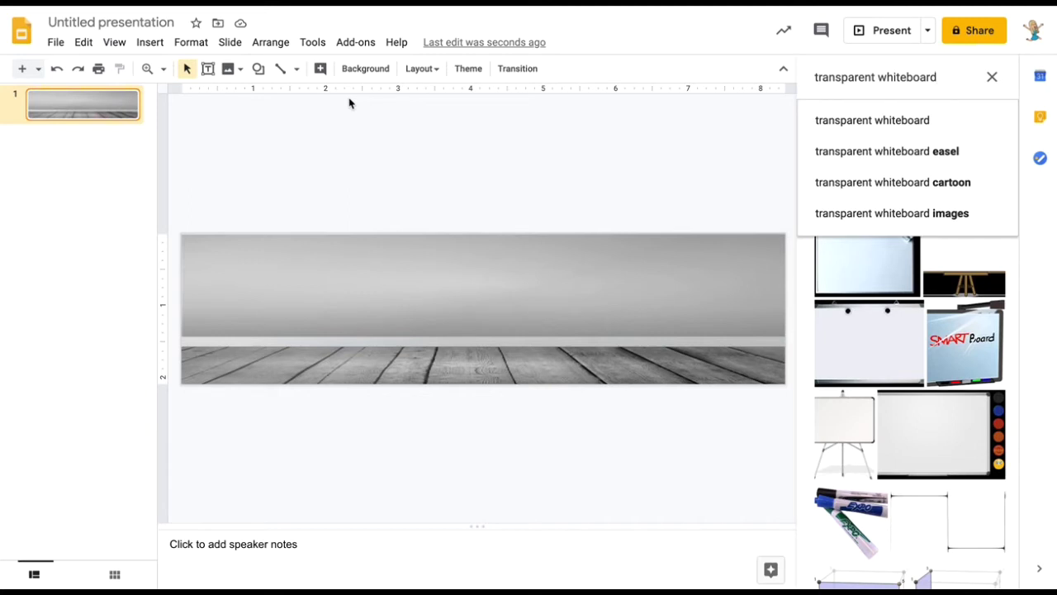
pyautogui.press('Return')
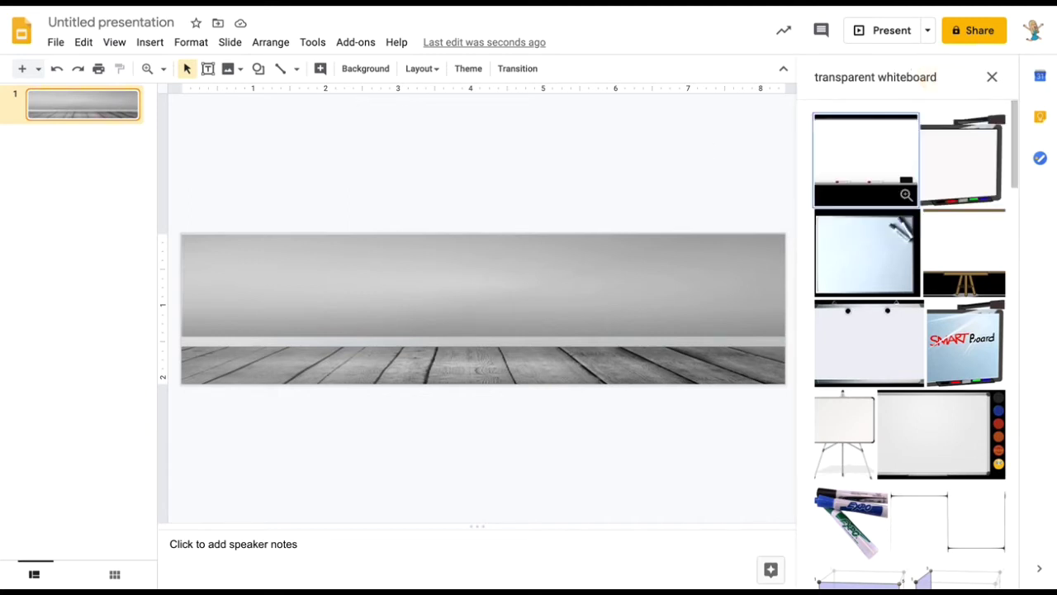
pyautogui.click(864, 169)
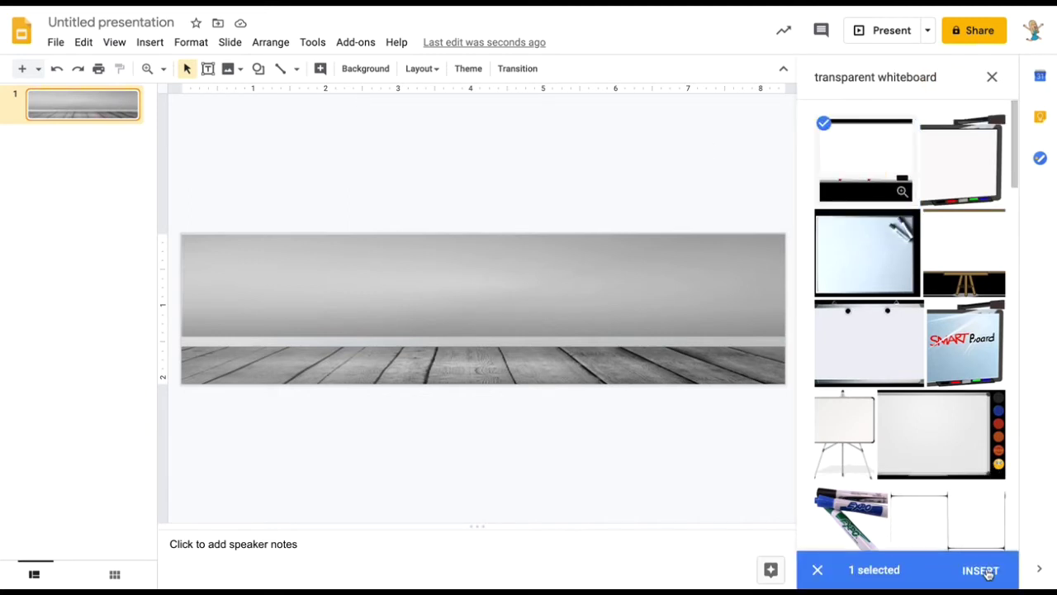
pyautogui.click(983, 572)
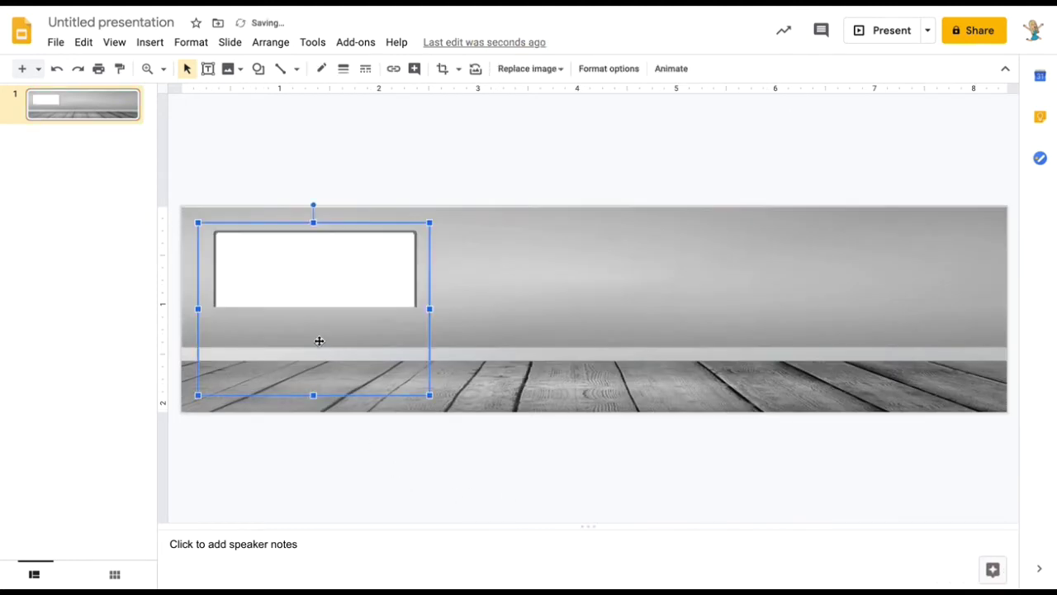
pyautogui.moveTo(310, 283); pyautogui.dragTo(596, 275)
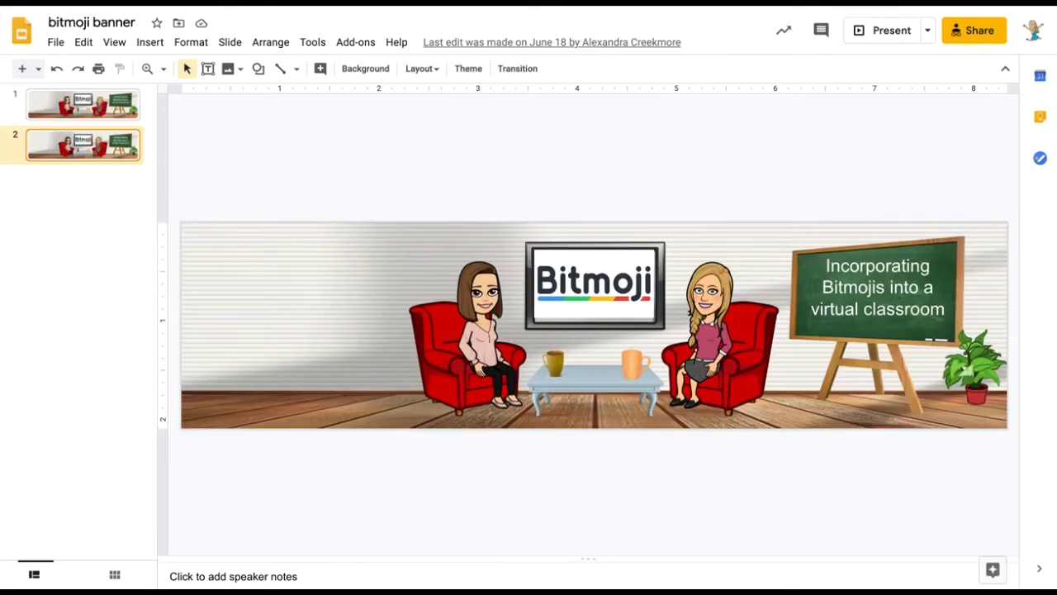
# Download the bitmoji banner slide in an image format
pyautogui.click(56, 43)
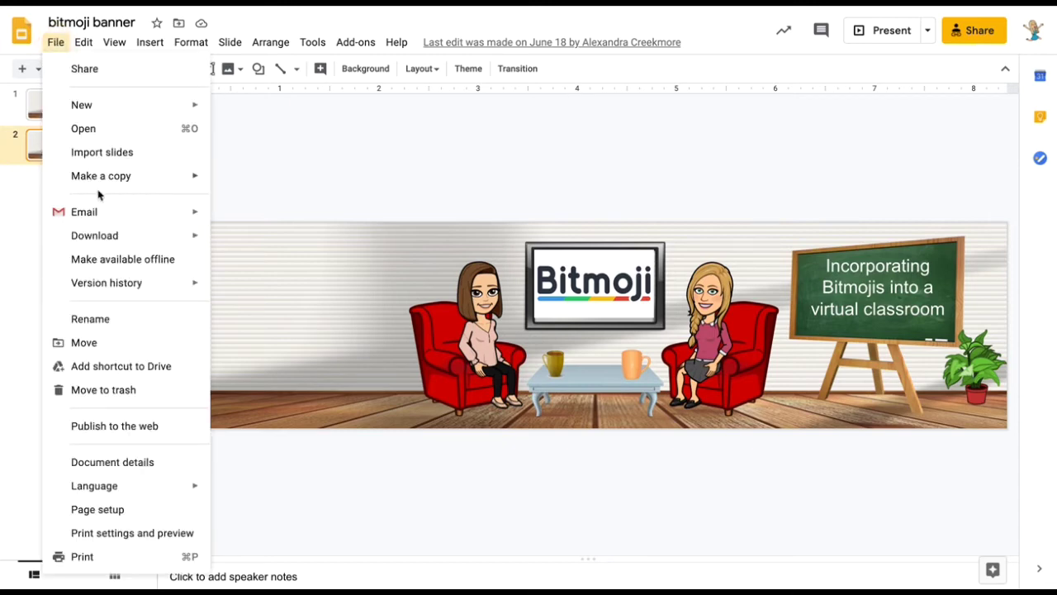
pyautogui.moveTo(107, 241)
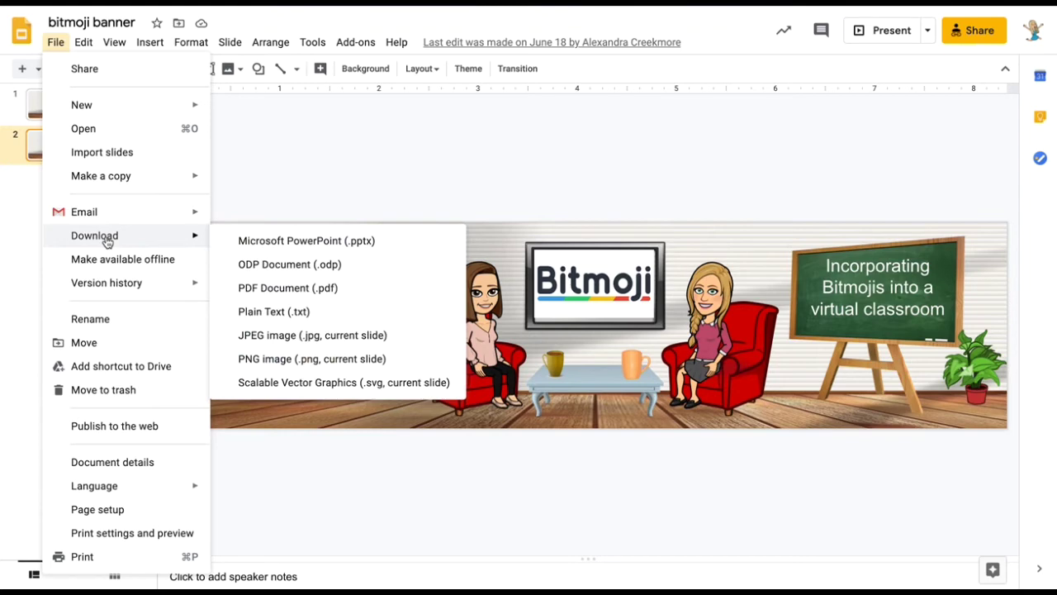
pyautogui.click(286, 179)
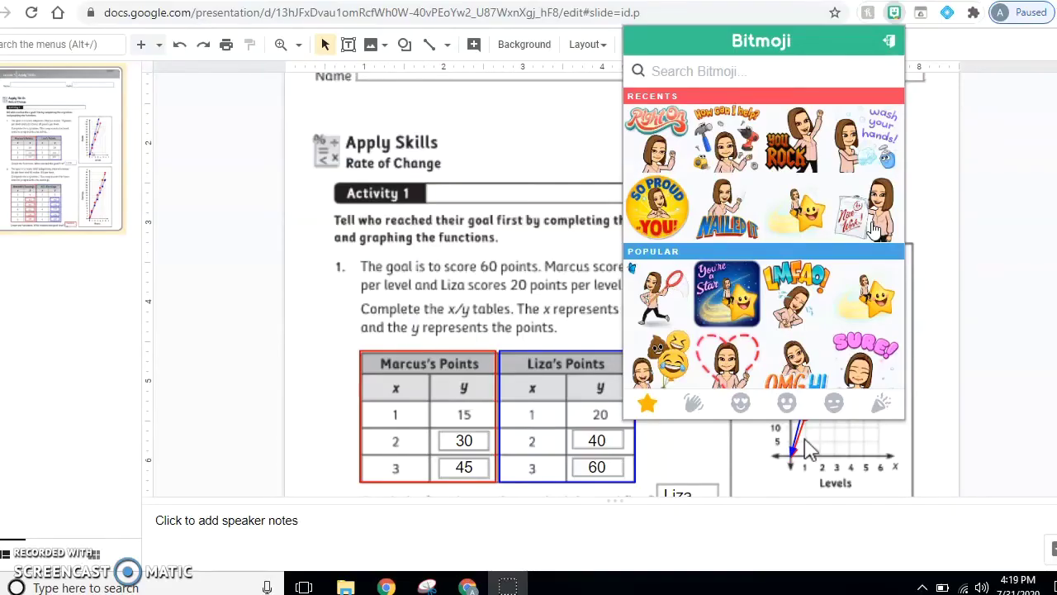
# Drag the Nice Work Bitmoji onto the worksheet, shrink it, and place it above the graph
pyautogui.moveTo(874, 227); pyautogui.dragTo(584, 178)
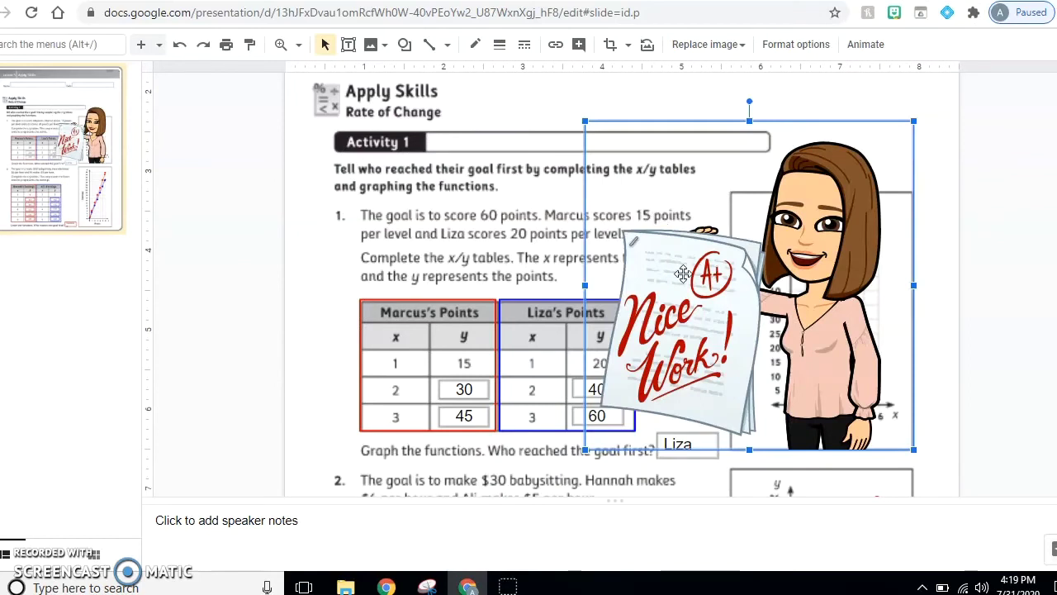
pyautogui.moveTo(585, 450); pyautogui.dragTo(761, 273)
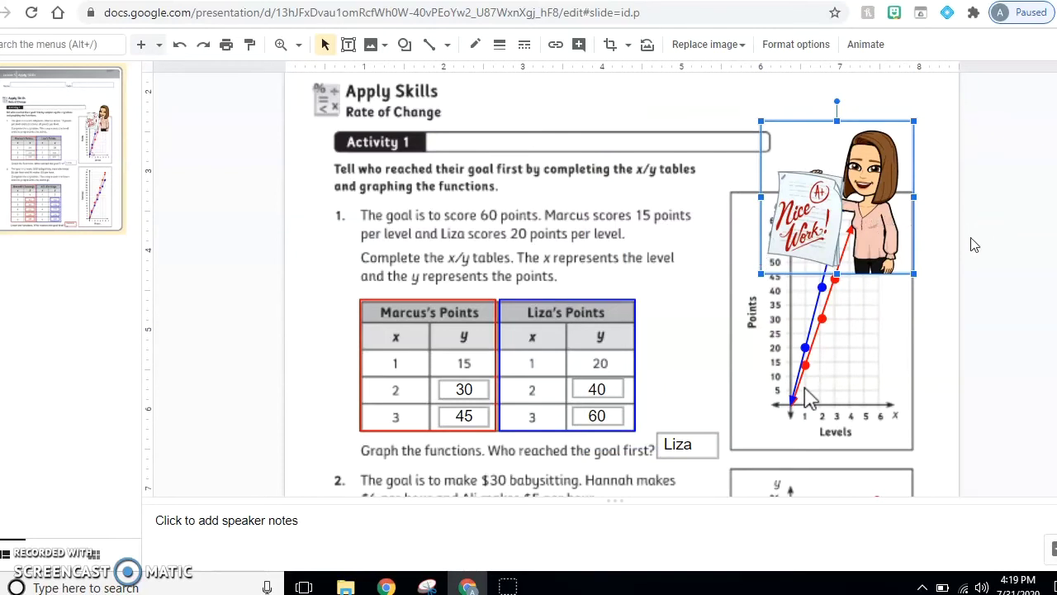
pyautogui.moveTo(882, 212); pyautogui.dragTo(855, 165)
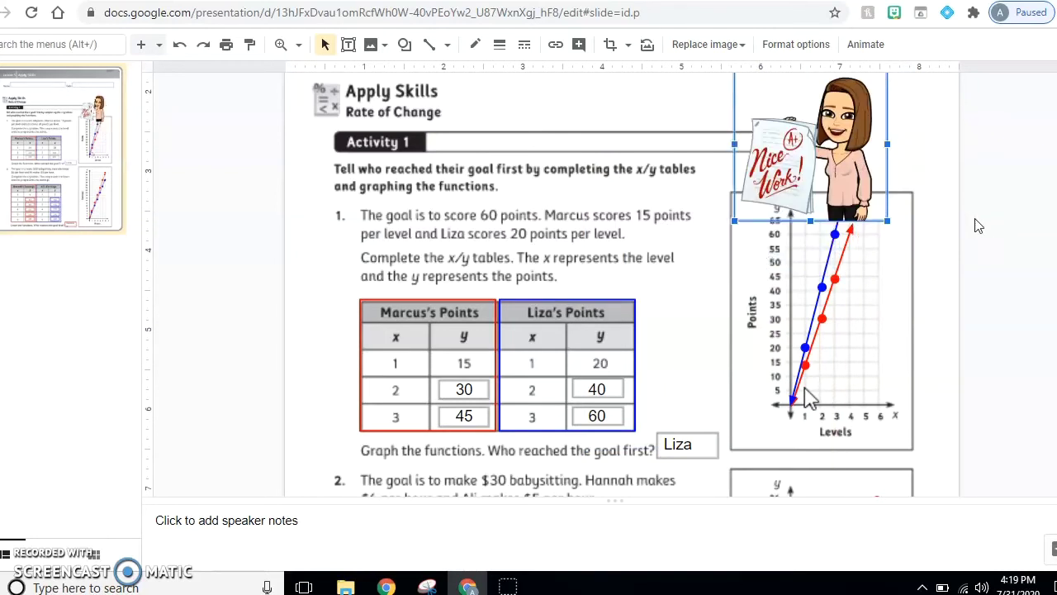
pyautogui.click(978, 226)
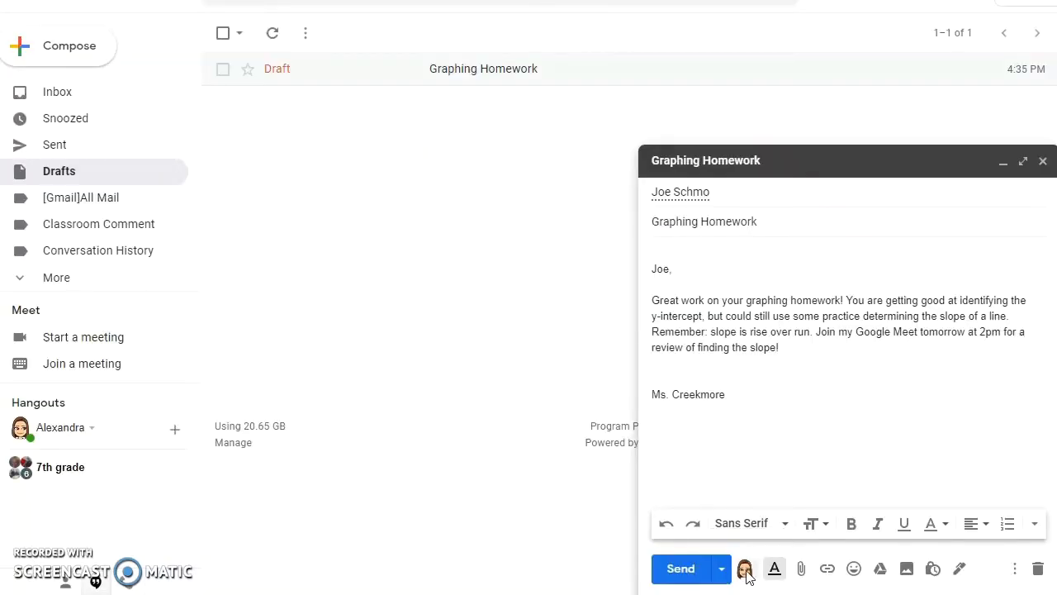
# Insert the 'stay healthy, helpful & calm' Bitmoji into the Graphing Homework email
pyautogui.click(745, 569)
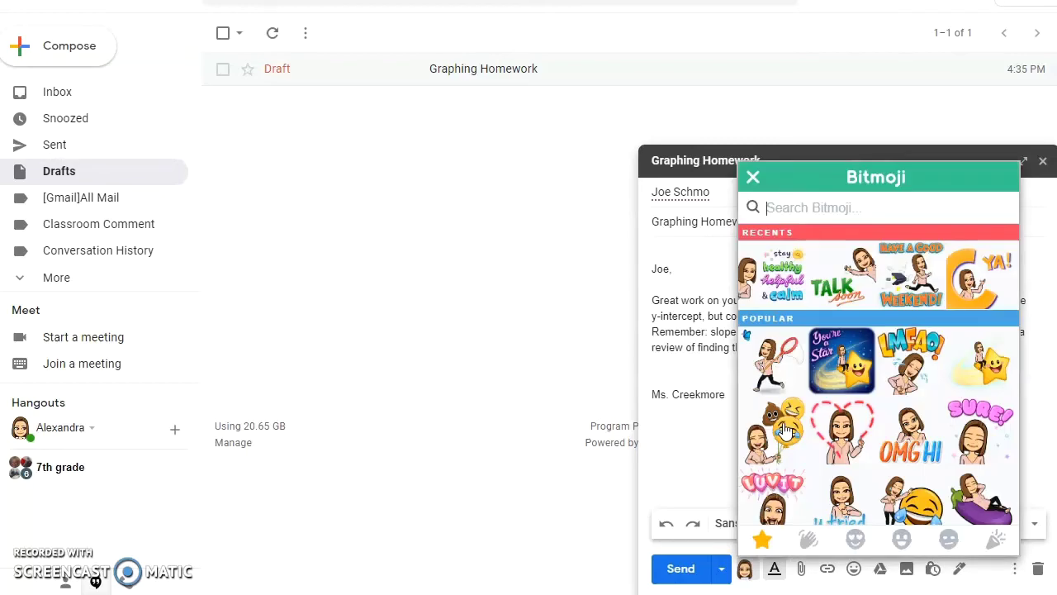
pyautogui.click(770, 284)
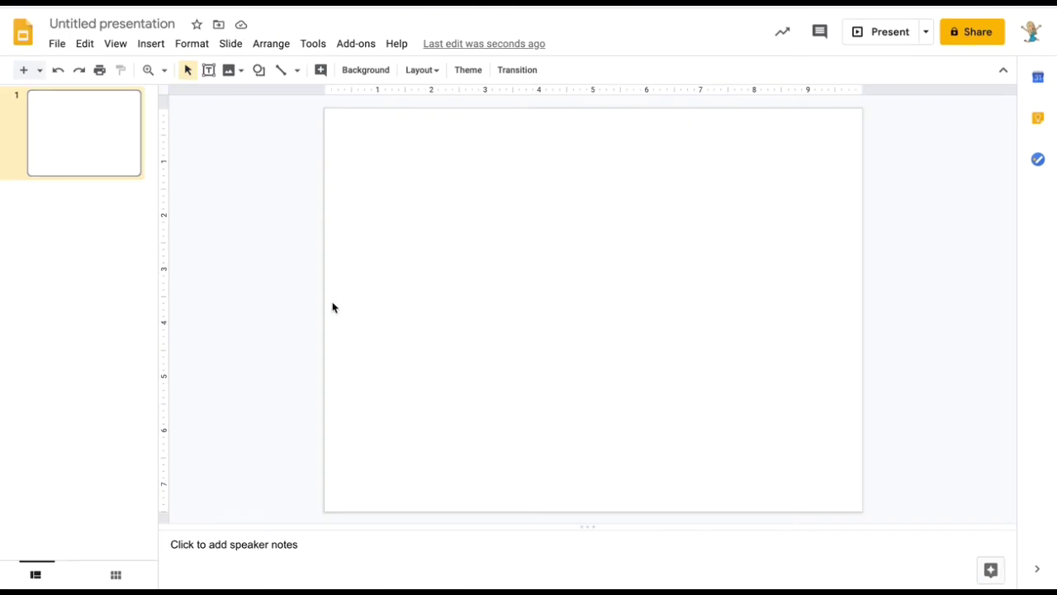
# Apply the grey wall-and-floor photo from a 'wall and floor' image search as the blank slide's background
pyautogui.click(364, 72)
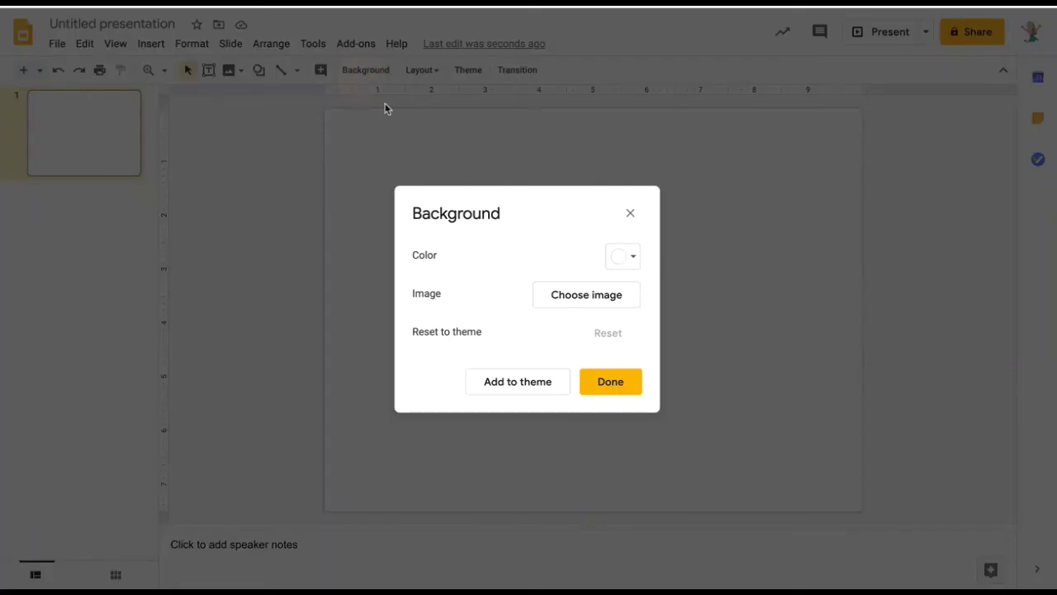
pyautogui.click(567, 298)
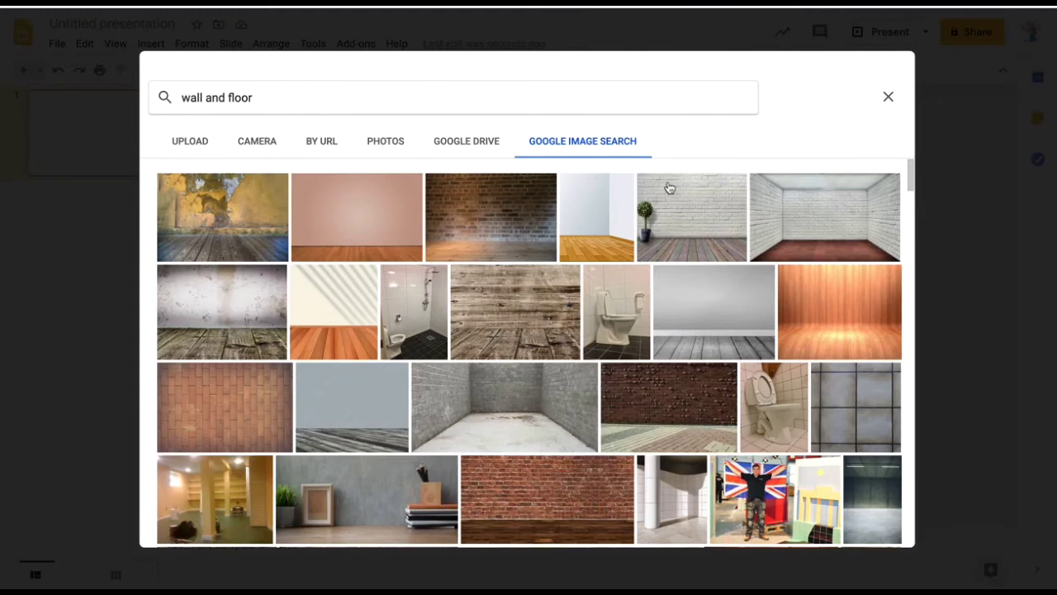
pyautogui.click(707, 332)
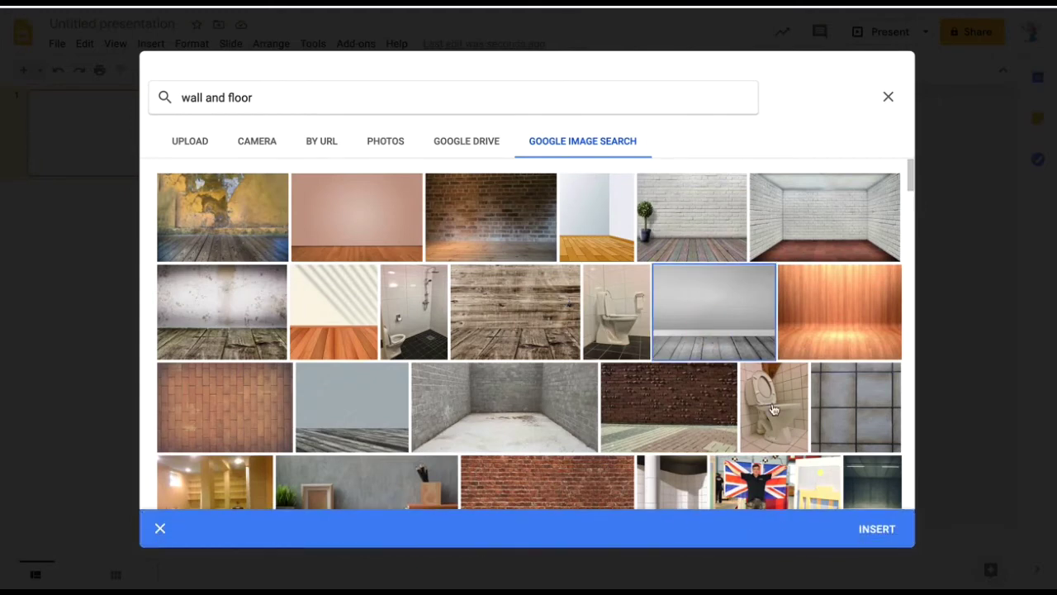
pyautogui.click(871, 541)
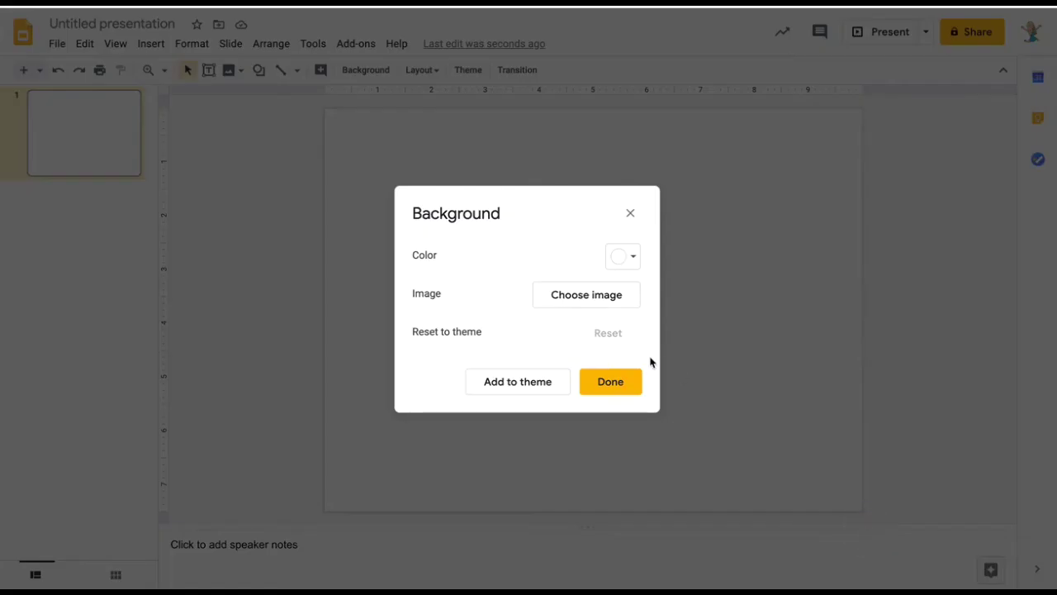
pyautogui.click(616, 385)
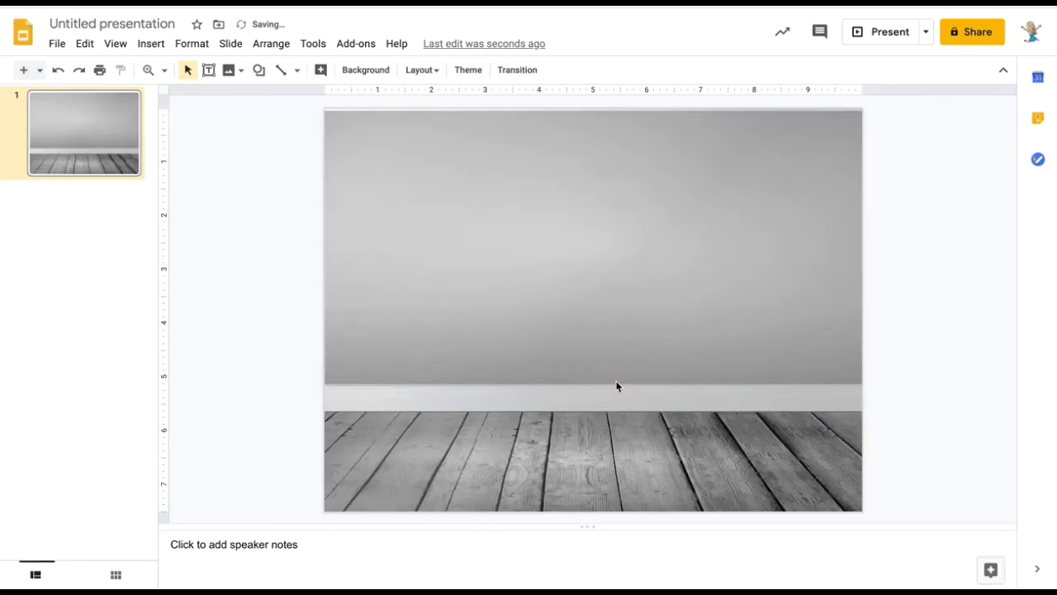
# Insert the blue armchair from a 'transparent chairs' web search and shrink it onto the left floor
pyautogui.click(144, 46)
pyautogui.moveTo(231, 75)
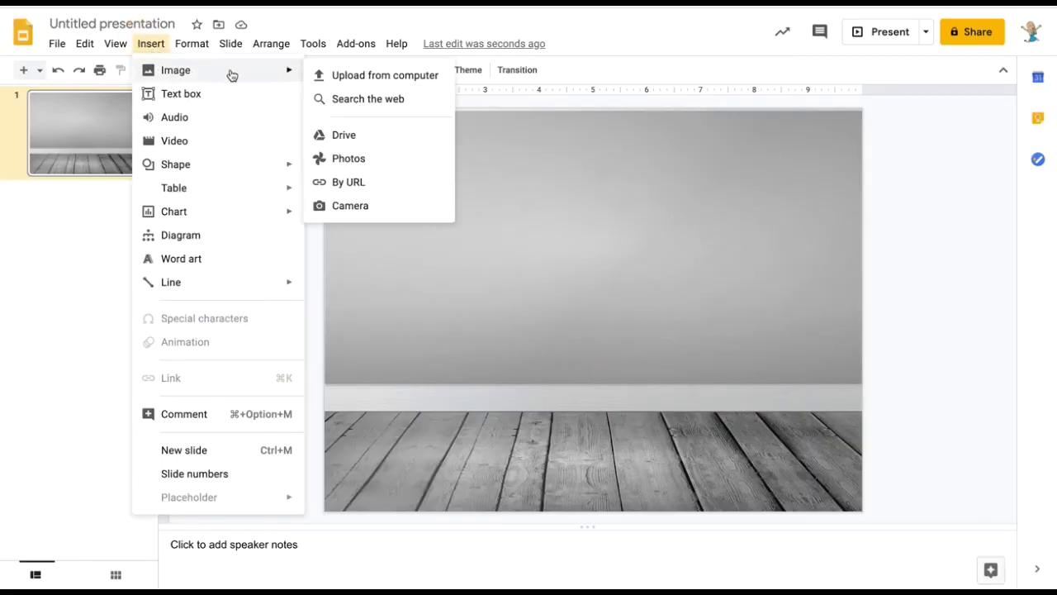
pyautogui.click(340, 100)
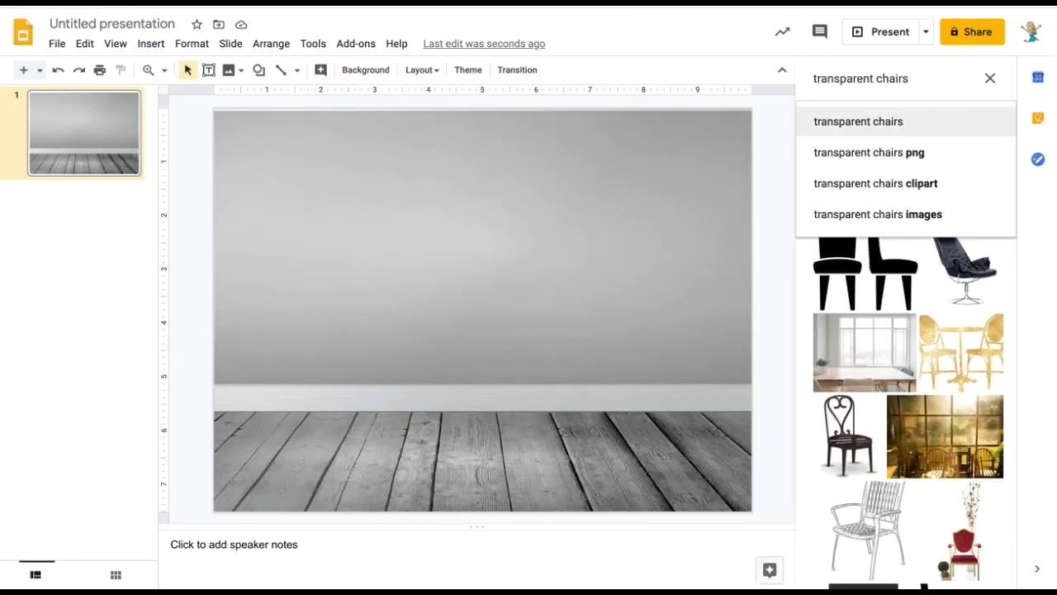
pyautogui.press('Return')
pyautogui.click(960, 157)
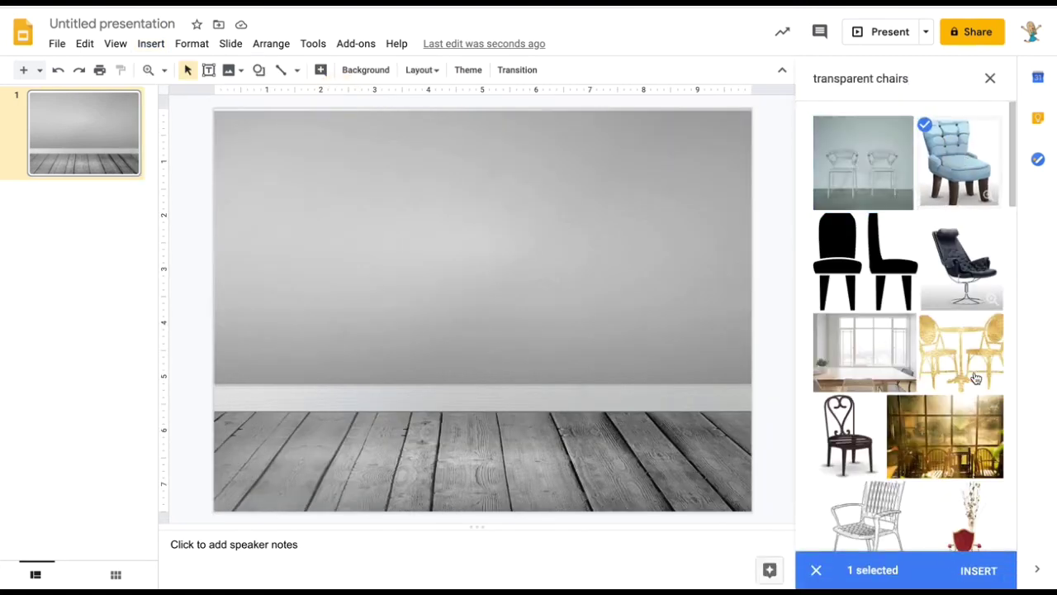
pyautogui.click(968, 568)
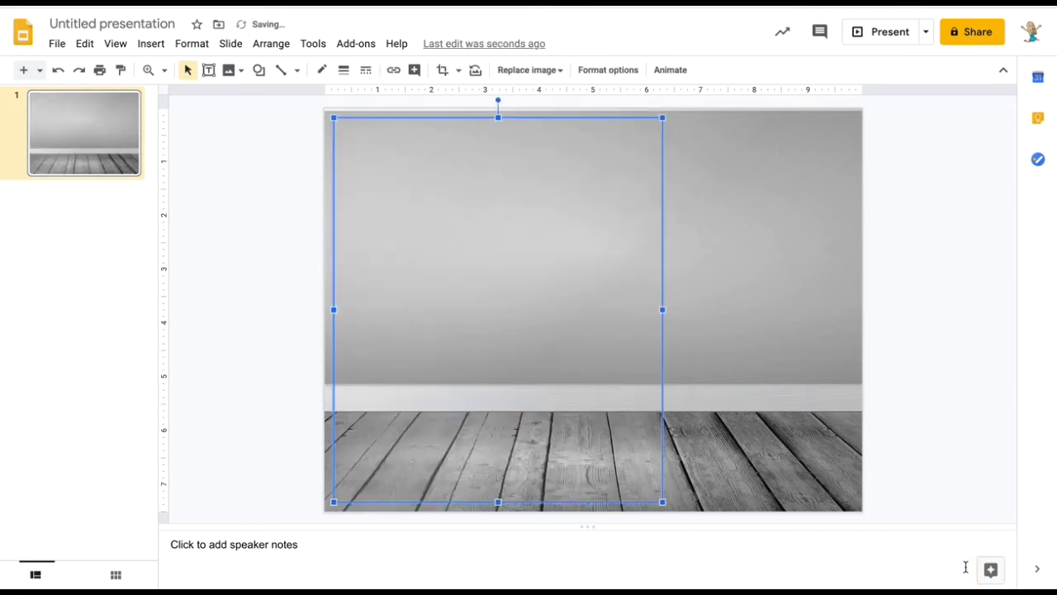
pyautogui.moveTo(663, 117); pyautogui.dragTo(520, 286)
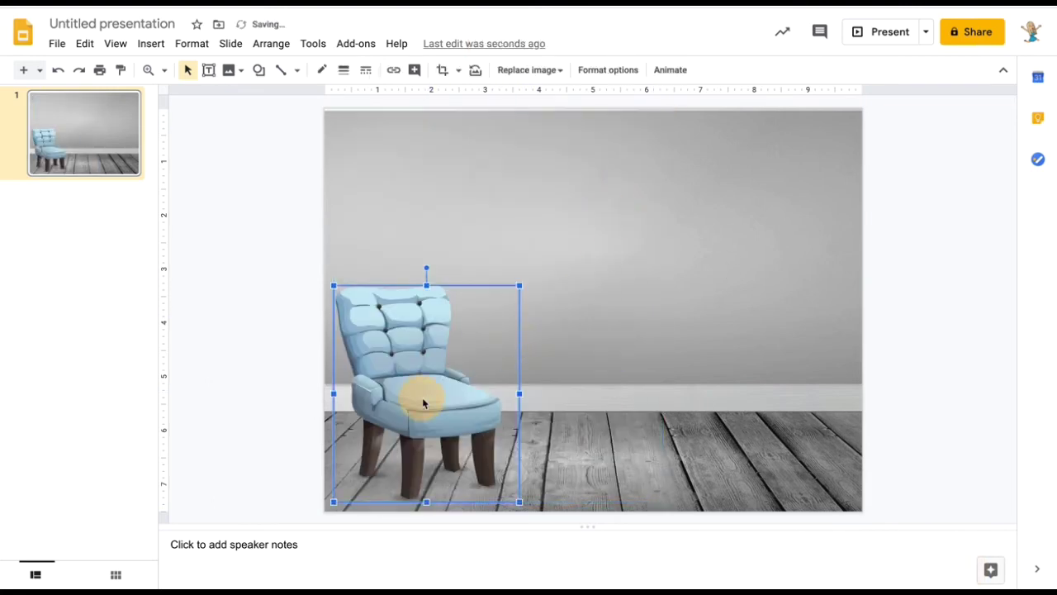
pyautogui.rightClick(425, 368)
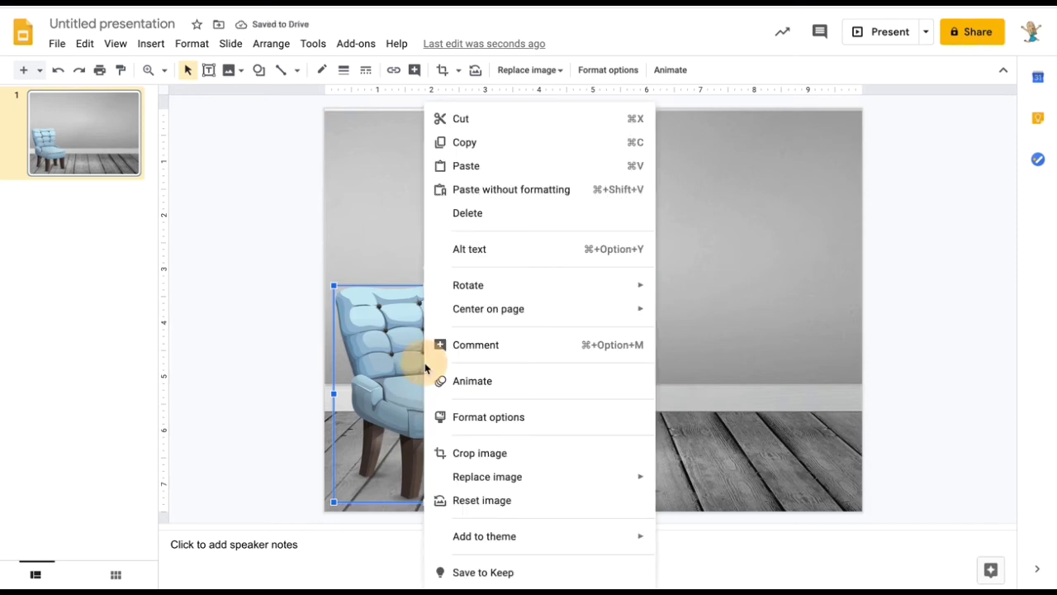
# Recolour the armchair with the orange swatch in Format options
pyautogui.click(467, 417)
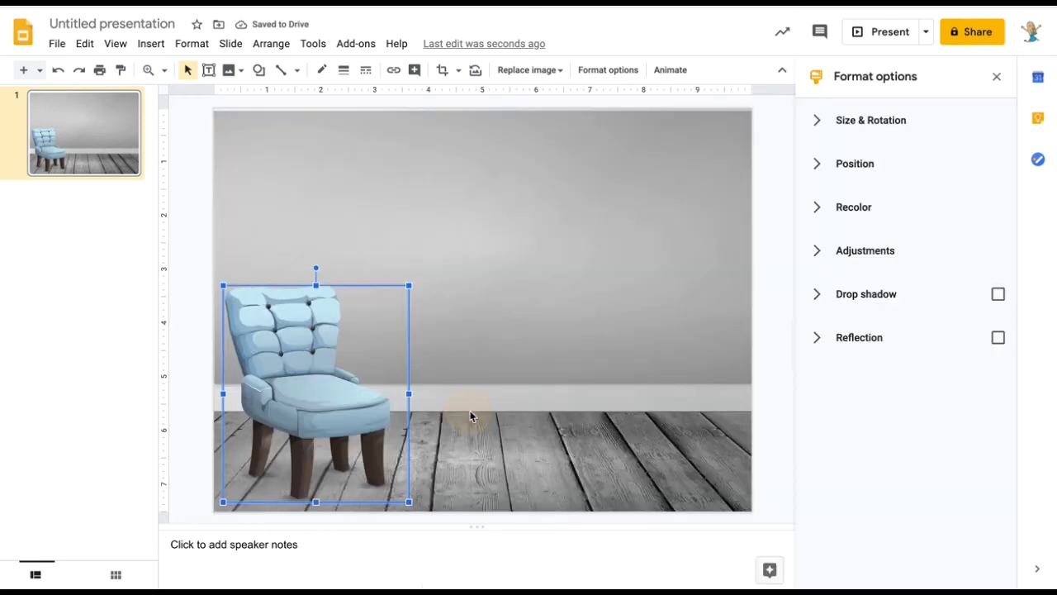
pyautogui.click(826, 207)
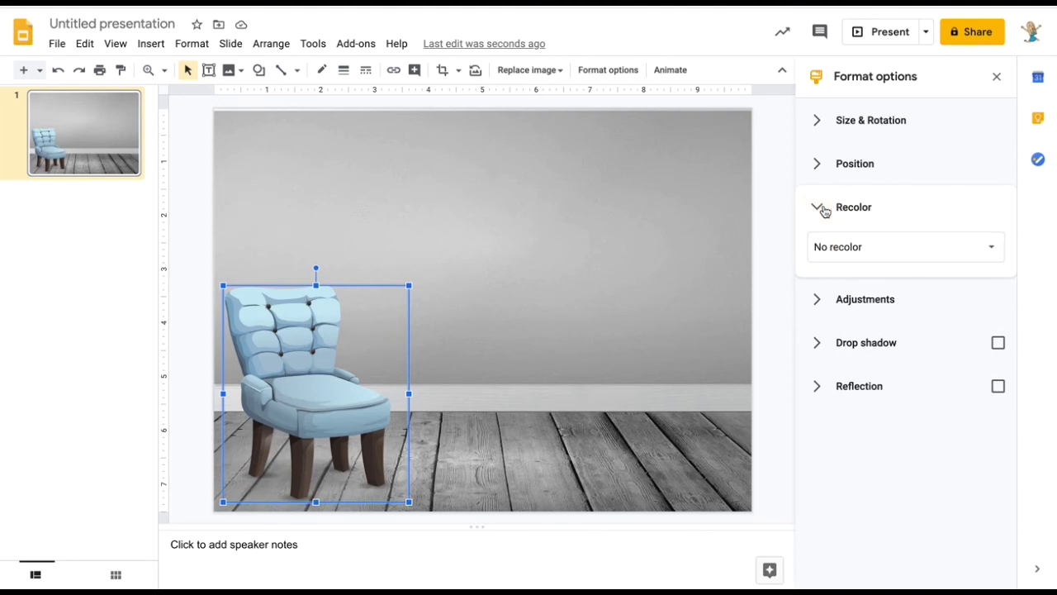
pyautogui.click(844, 246)
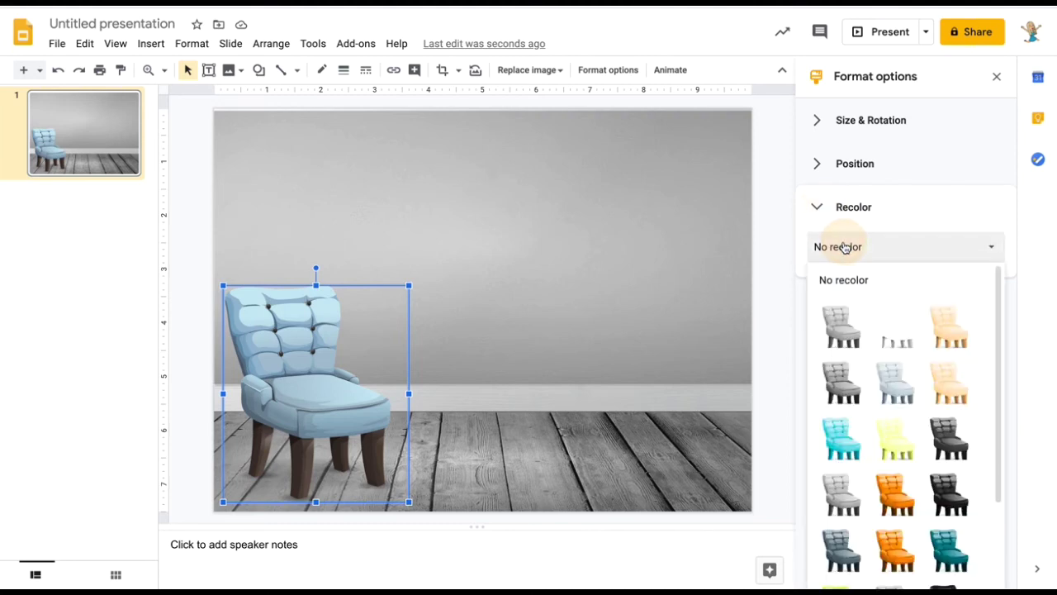
pyautogui.click(896, 495)
pyautogui.click(816, 207)
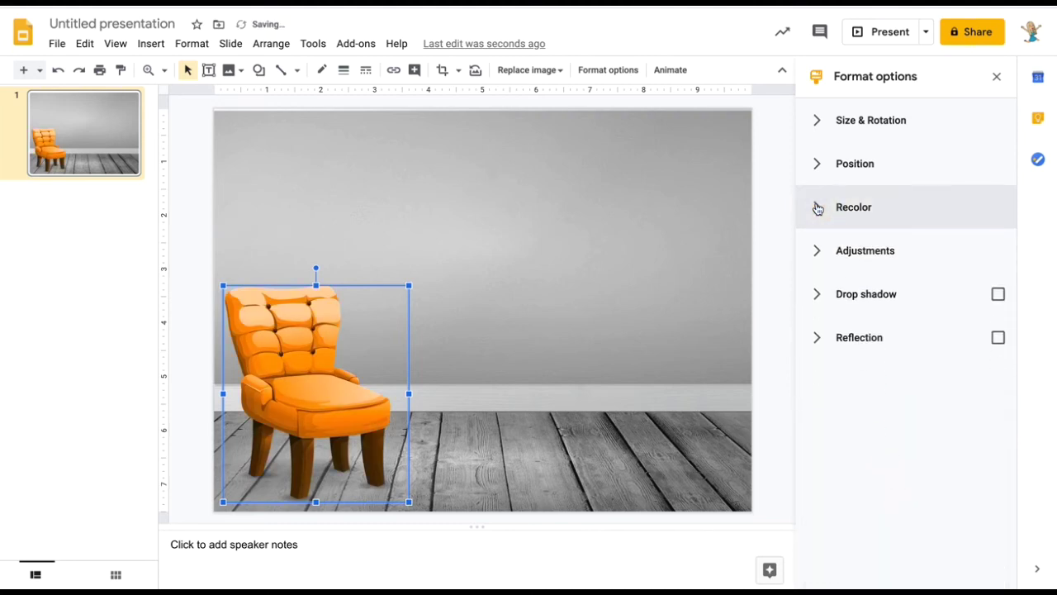
# Flip the armchair horizontally so it faces right
pyautogui.click(816, 121)
pyautogui.click(922, 365)
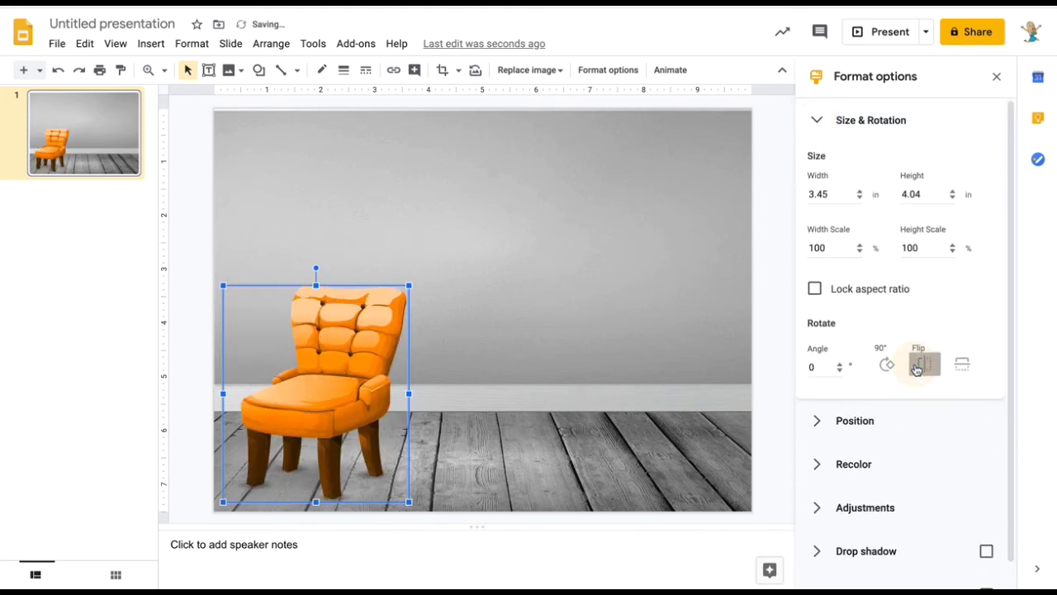
pyautogui.click(994, 76)
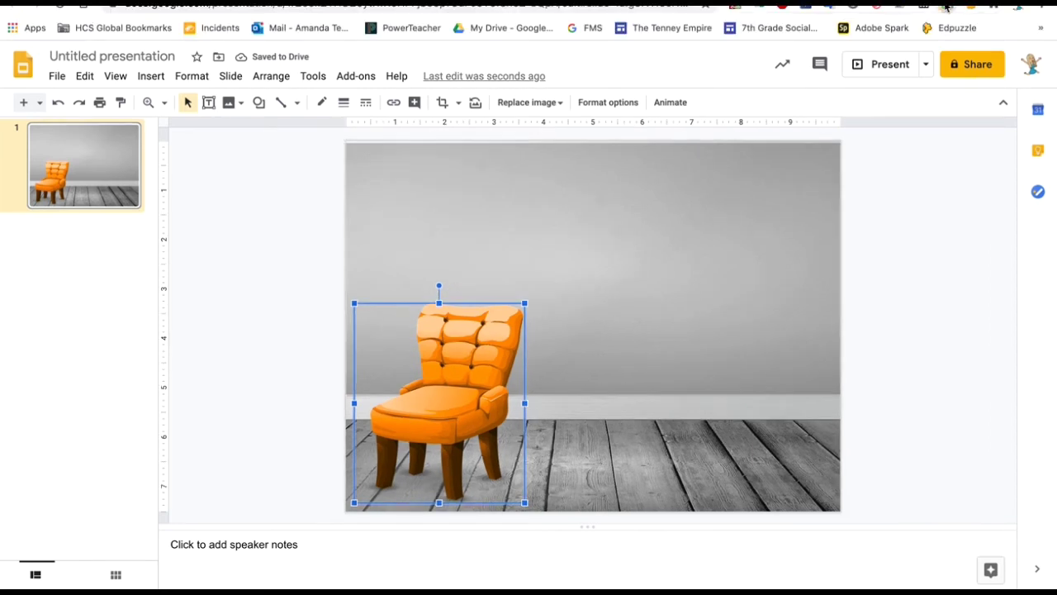
# Insert a waving Bitmoji from the extension and move it up beside the orange chair
pyautogui.click(947, 7)
pyautogui.click(666, 256)
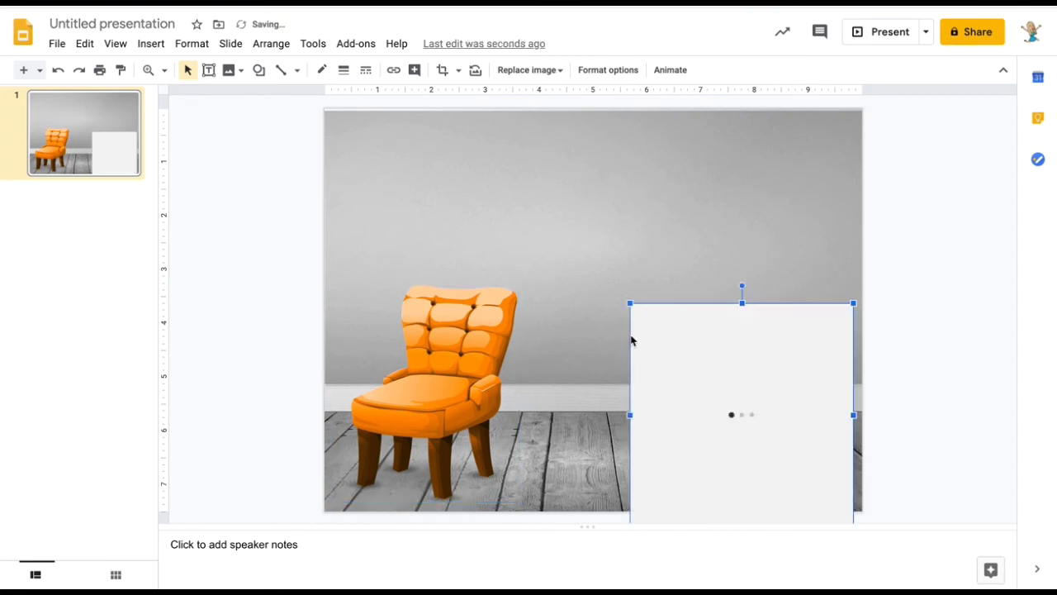
pyautogui.click(665, 364)
pyautogui.moveTo(673, 368); pyautogui.dragTo(637, 290)
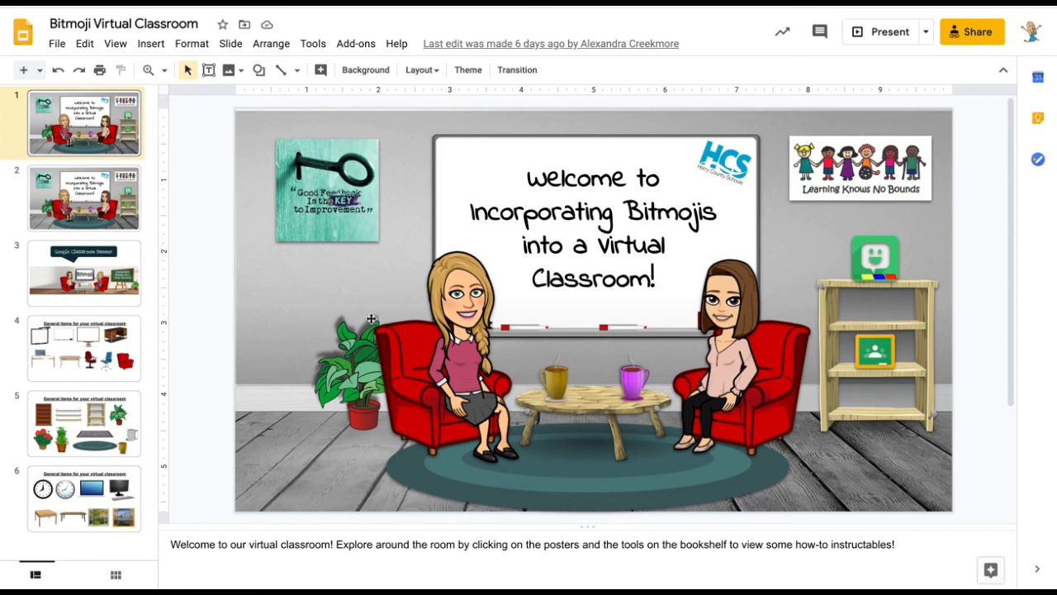
pyautogui.click(339, 215)
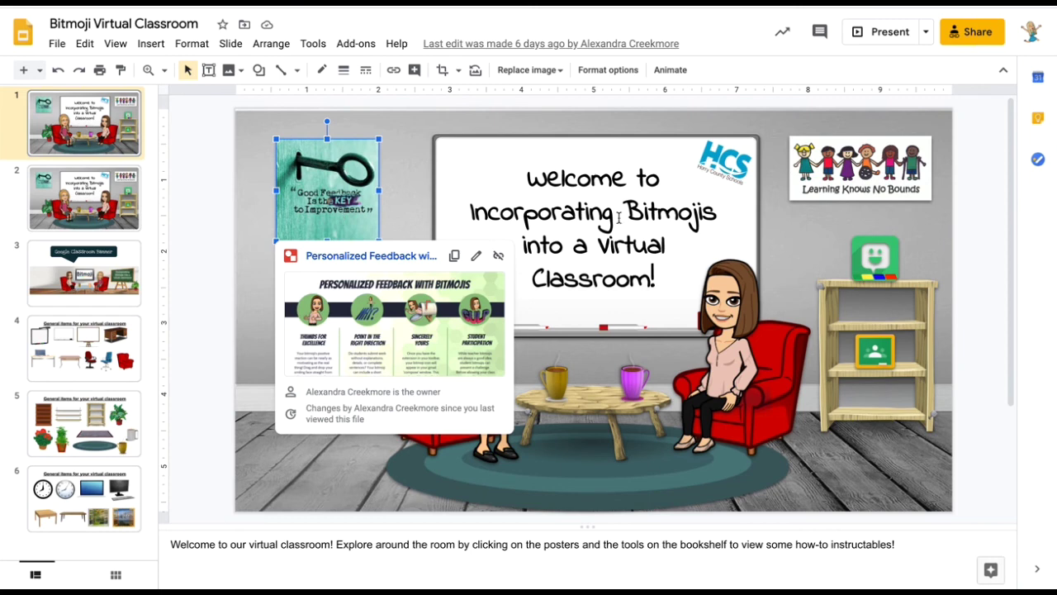
pyautogui.click(818, 194)
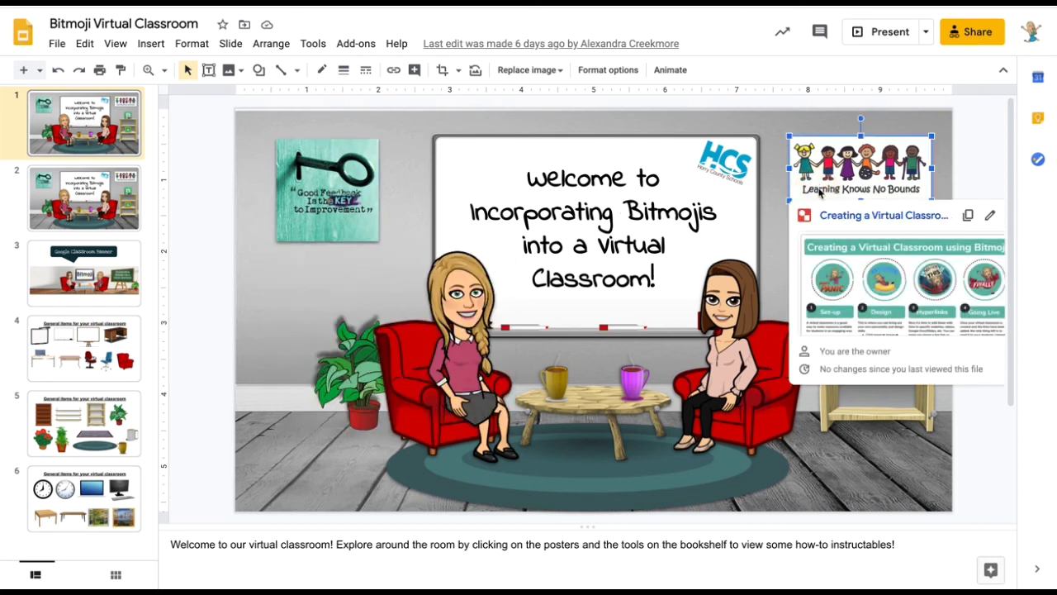
pyautogui.click(598, 238)
pyautogui.hotkey('ctrl', 'k')
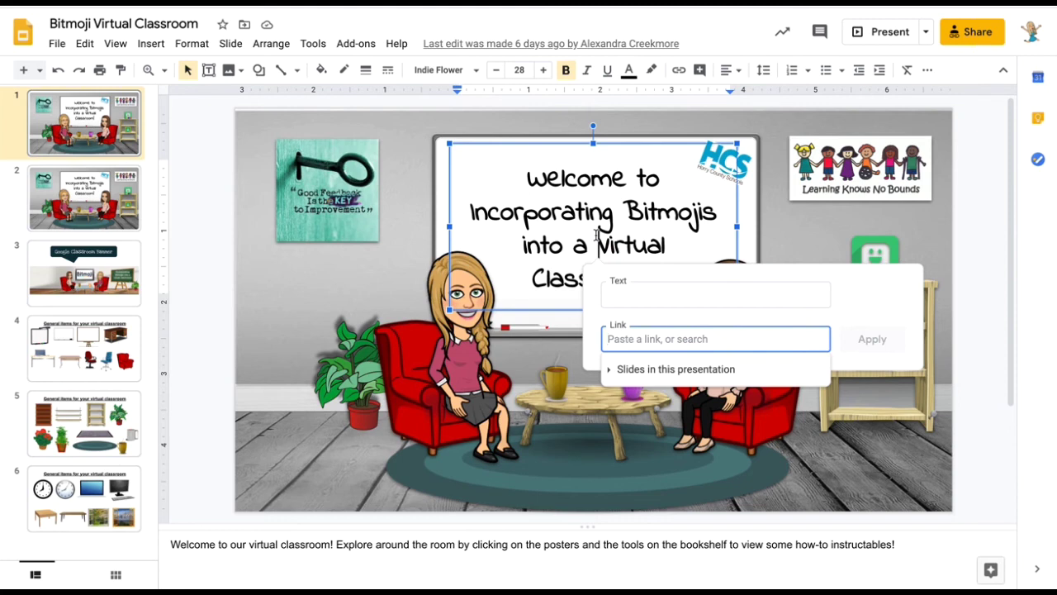
pyautogui.click(330, 287)
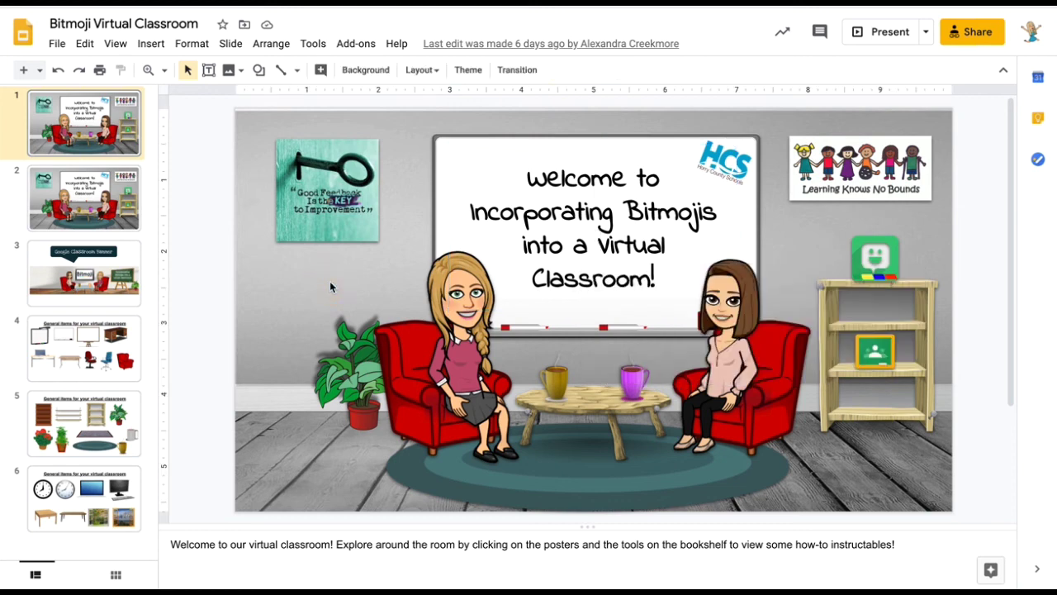